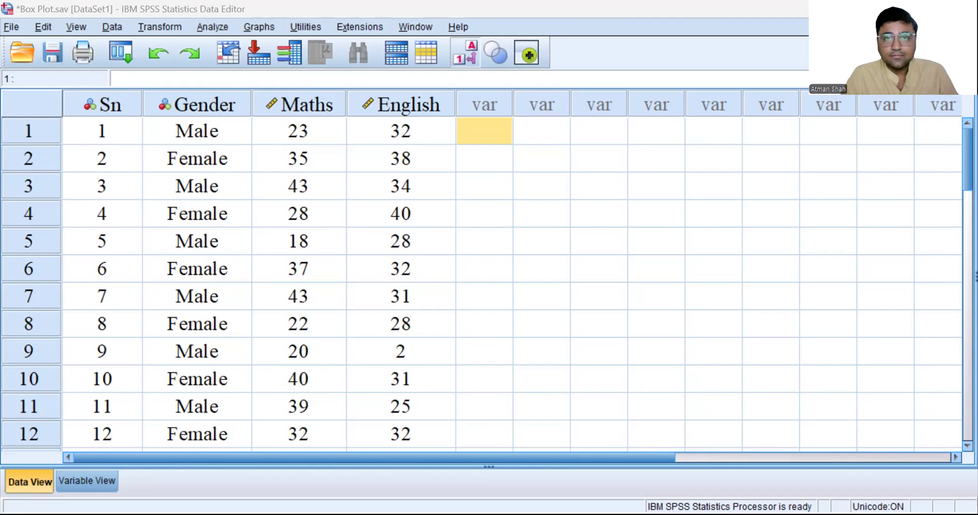
# Start defining a simple boxplot from the legacy charts, using summaries for groups of cases.
pyautogui.click(260, 27)
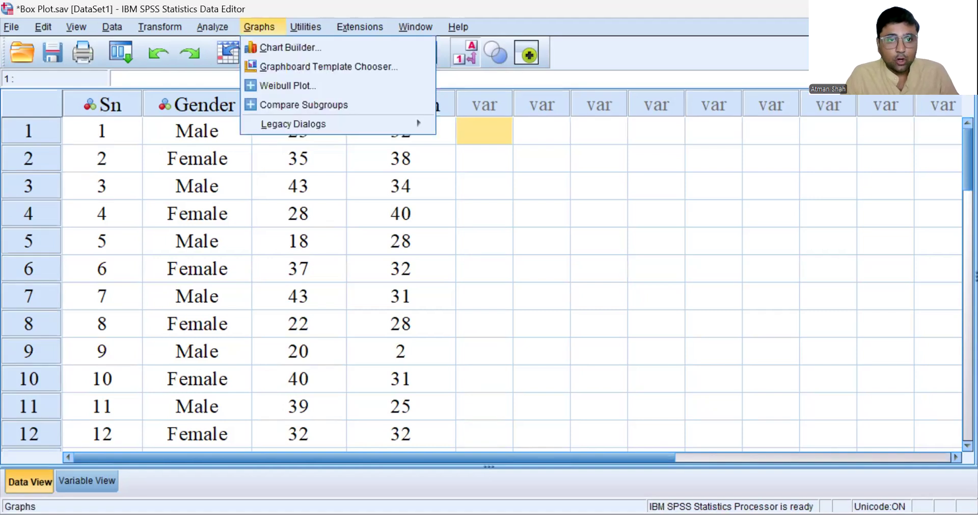
pyautogui.moveTo(293, 124)
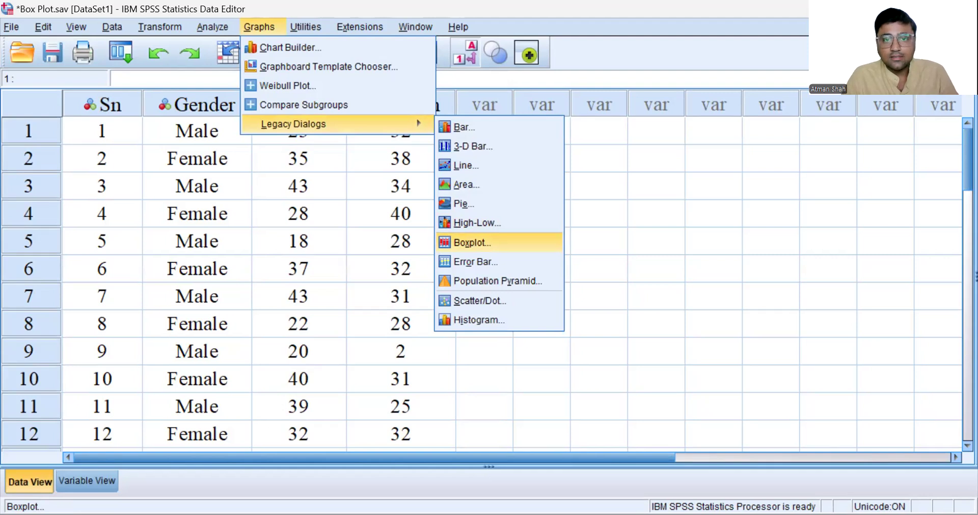
pyautogui.click(472, 242)
pyautogui.click(427, 203)
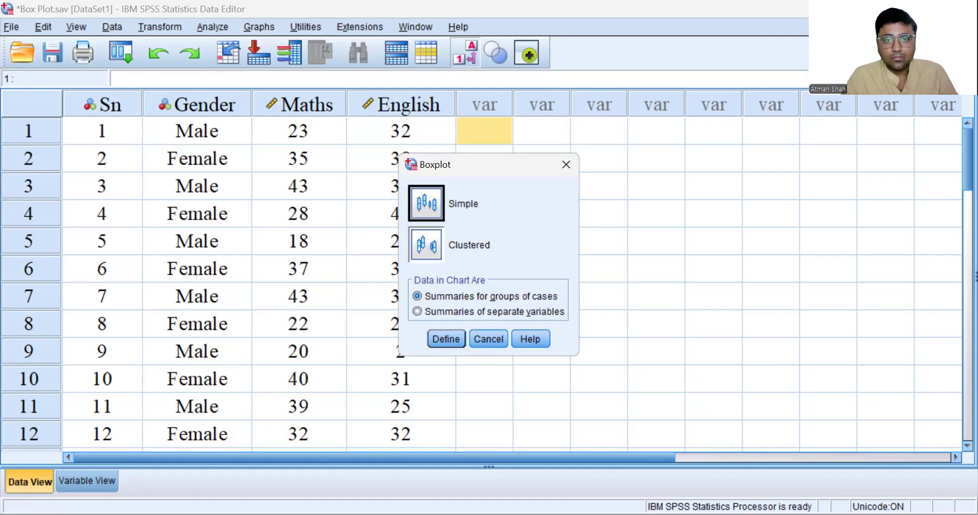
pyautogui.click(447, 338)
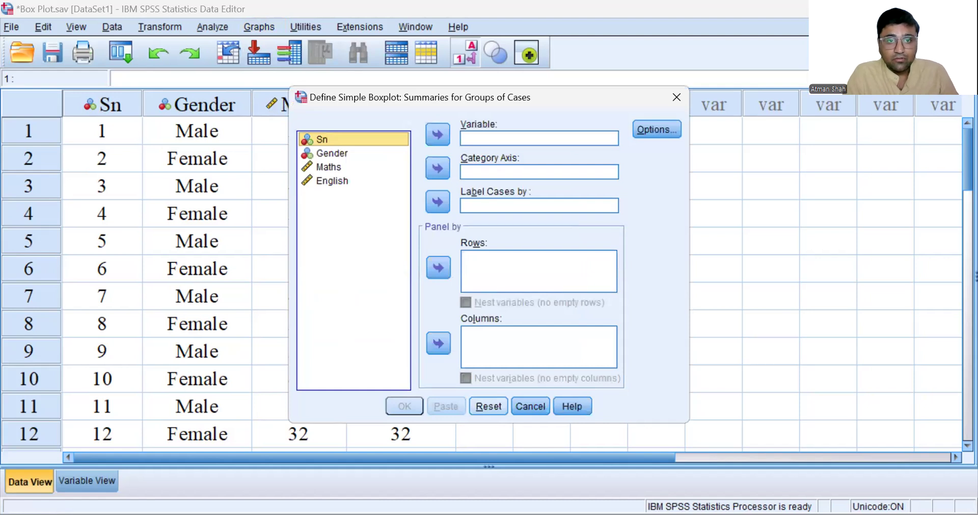
# Generate the simple boxplot with Maths as the variable and Gender as the category axis.
pyautogui.click(332, 153)
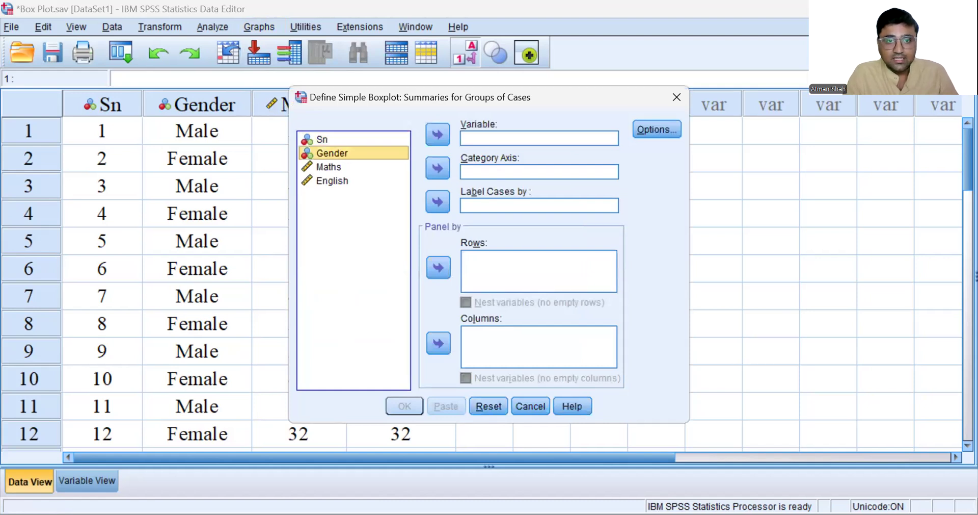
pyautogui.click(329, 168)
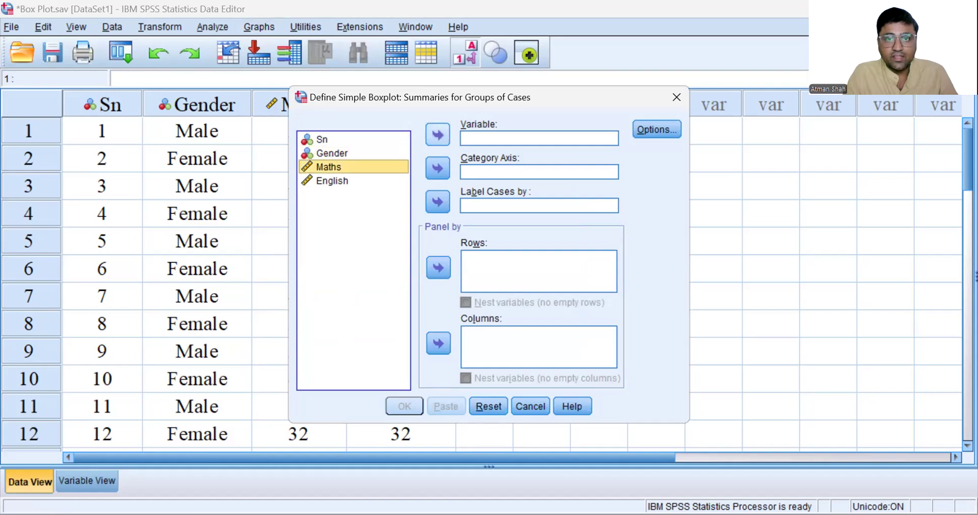
pyautogui.click(438, 135)
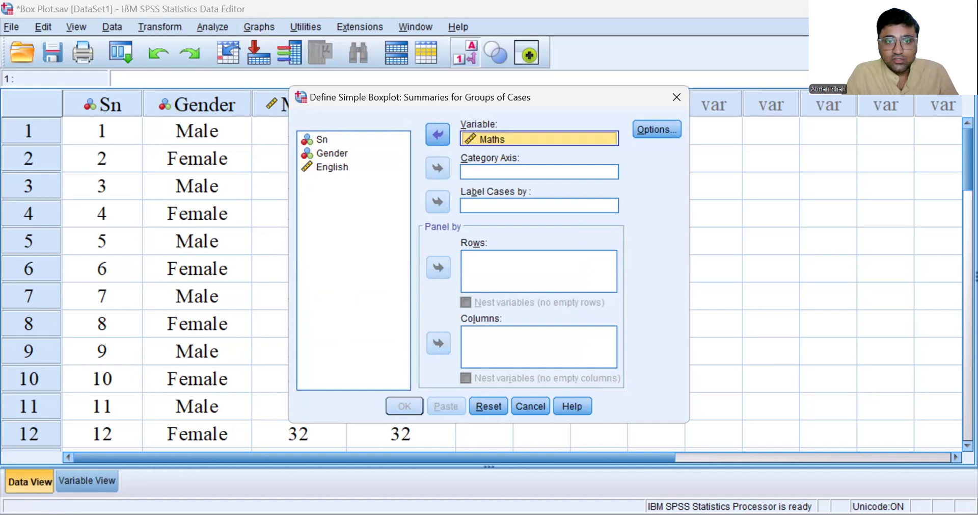
pyautogui.click(332, 154)
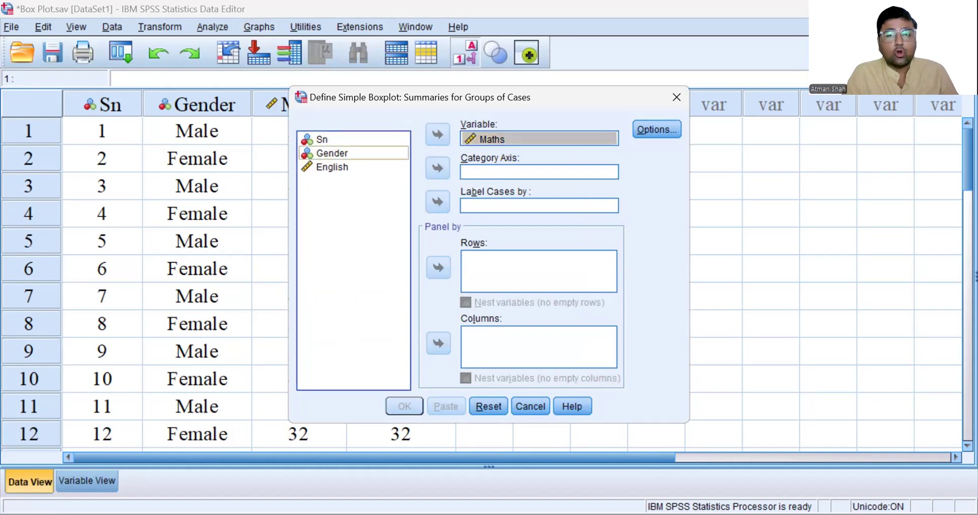
pyautogui.click(332, 154)
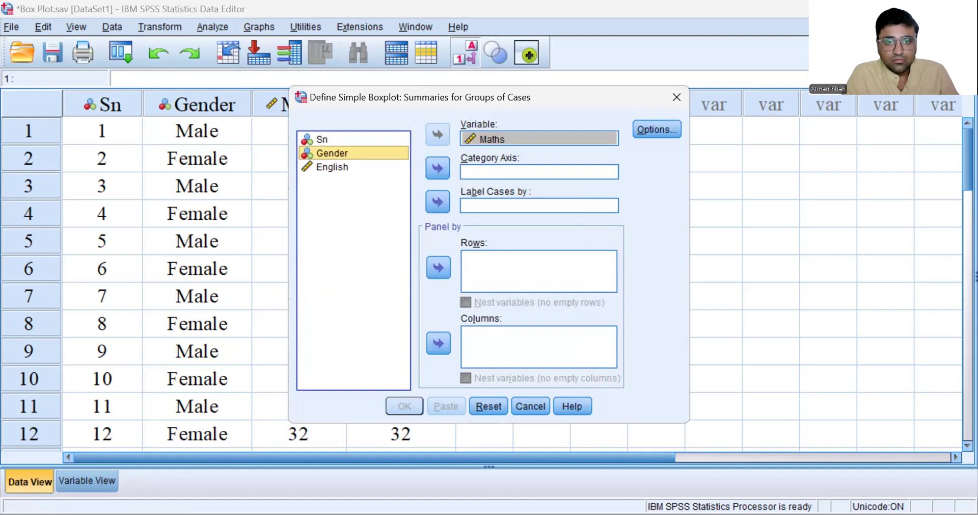
pyautogui.click(437, 168)
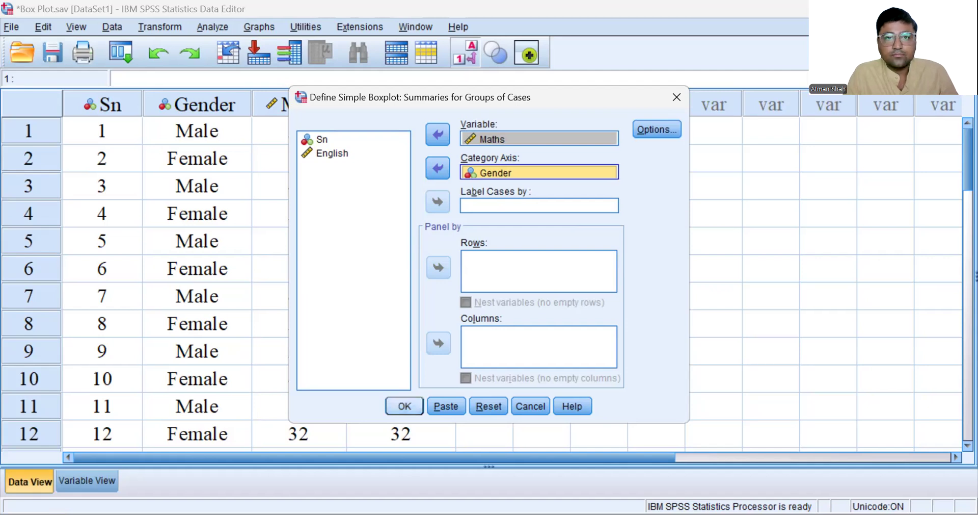
pyautogui.click(405, 406)
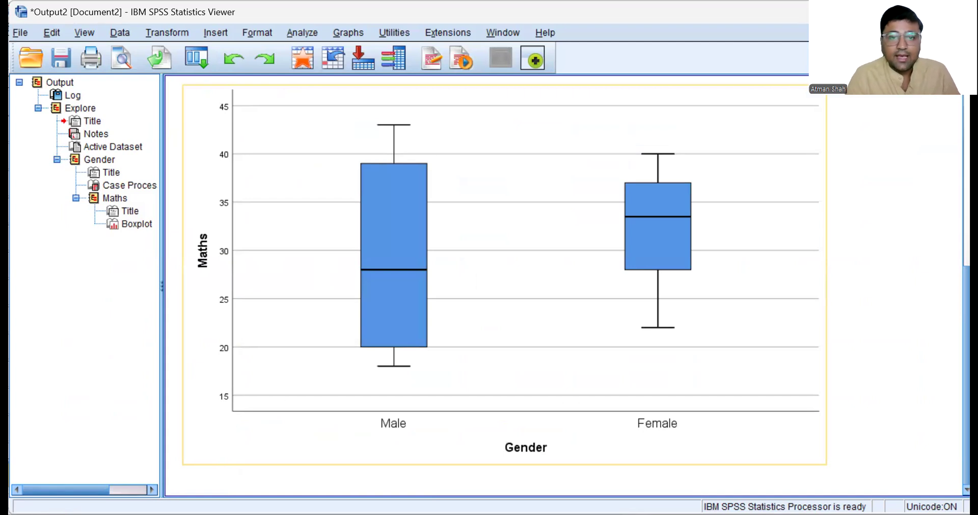
# Annotate the Male box of the Maths boxplot in red with "min" at the lower whisker and "Q1" at the box's lower edge.
pyautogui.hotkey('alt', 'Tab')
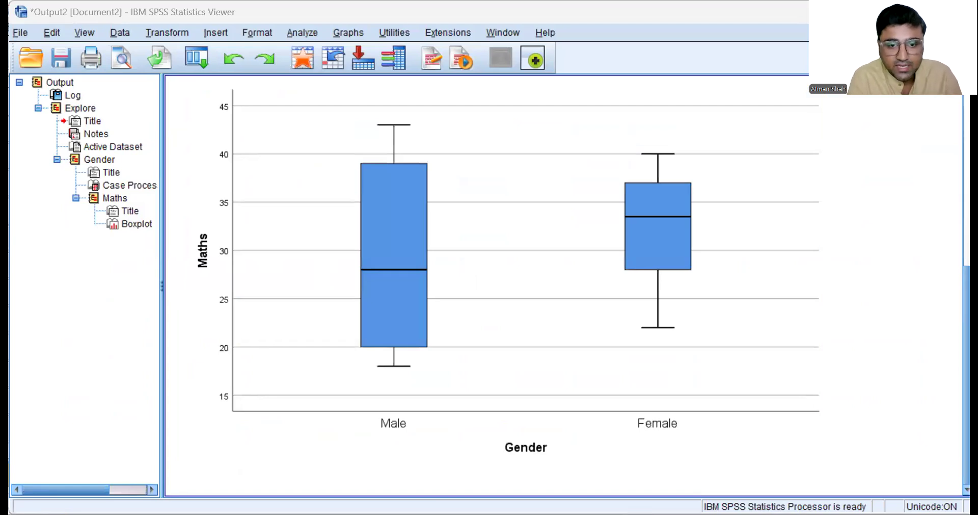
pyautogui.moveTo(420, 366); pyautogui.dragTo(442, 364)
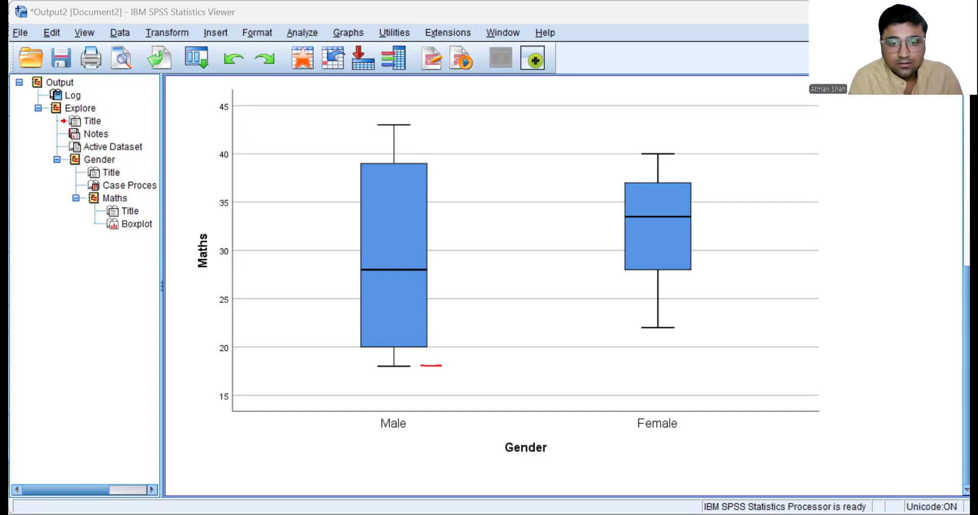
pyautogui.moveTo(432, 341); pyautogui.dragTo(443, 341)
pyautogui.moveTo(455, 360)
pyautogui.mouseDown()
pyautogui.moveTo(457, 373)
pyautogui.moveTo(485, 364)
pyautogui.moveTo(490, 372)
pyautogui.mouseUp()
pyautogui.moveTo(464, 332); pyautogui.dragTo(471, 345)
pyautogui.moveTo(473, 337); pyautogui.dragTo(478, 346)
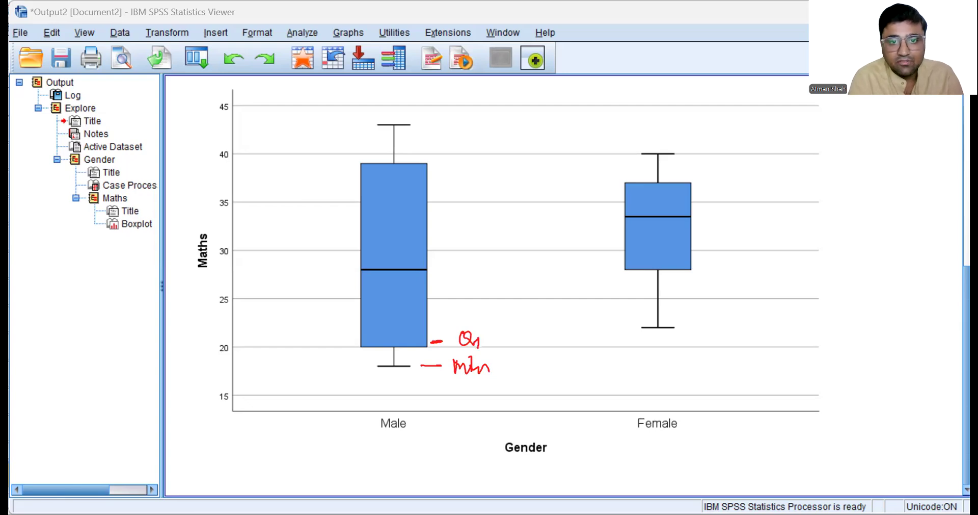
# Mark the line inside the Male box with a red dash and handwrite "median" beside it.
pyautogui.moveTo(434, 267); pyautogui.dragTo(447, 268)
pyautogui.moveTo(459, 264); pyautogui.dragTo(474, 274)
pyautogui.moveTo(477, 270); pyautogui.dragTo(502, 273)
pyautogui.moveTo(505, 257)
pyautogui.mouseDown()
pyautogui.moveTo(509, 269)
pyautogui.moveTo(537, 267)
pyautogui.mouseUp()
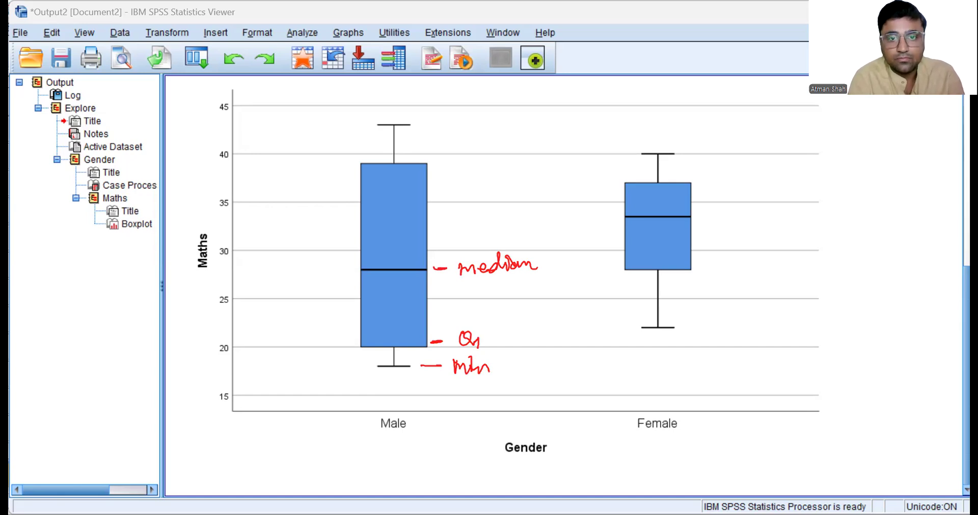
# Handwrite "Q3" beside the Male box's upper edge and "max" beside its upper whisker in red.
pyautogui.moveTo(435, 165); pyautogui.dragTo(487, 173)
pyautogui.moveTo(490, 166); pyautogui.dragTo(486, 181)
pyautogui.moveTo(426, 121); pyautogui.dragTo(448, 130)
pyautogui.moveTo(451, 122); pyautogui.dragTo(477, 128)
pyautogui.moveTo(477, 114); pyautogui.dragTo(466, 127)
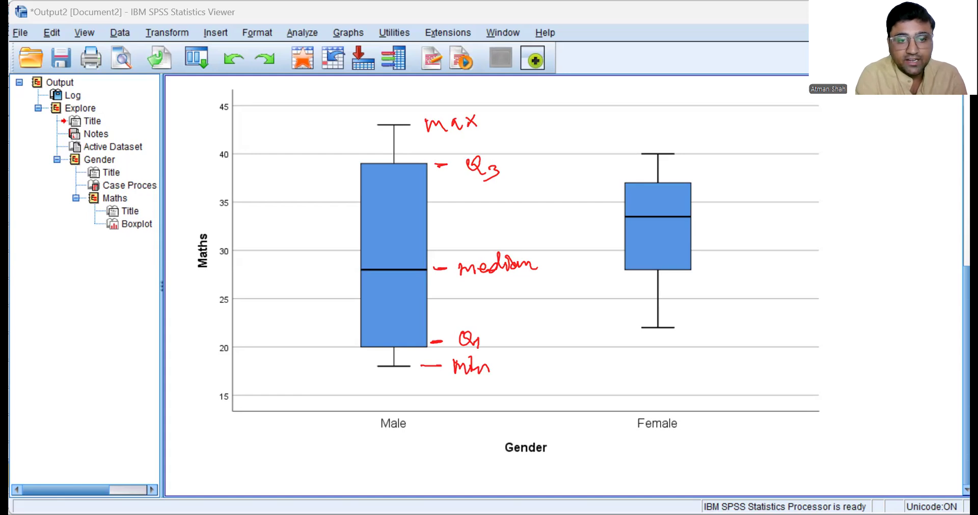
# Bracket the Male min-to-Q1 and Q1-to-median ranges in blue and label each one "25%".
pyautogui.moveTo(337, 348); pyautogui.dragTo(342, 370)
pyautogui.moveTo(275, 371); pyautogui.dragTo(290, 379)
pyautogui.moveTo(295, 365)
pyautogui.mouseDown()
pyautogui.moveTo(291, 379)
pyautogui.moveTo(305, 361)
pyautogui.mouseUp()
pyautogui.click(307, 369)
pyautogui.moveTo(318, 356); pyautogui.dragTo(312, 376)
pyautogui.click(321, 369)
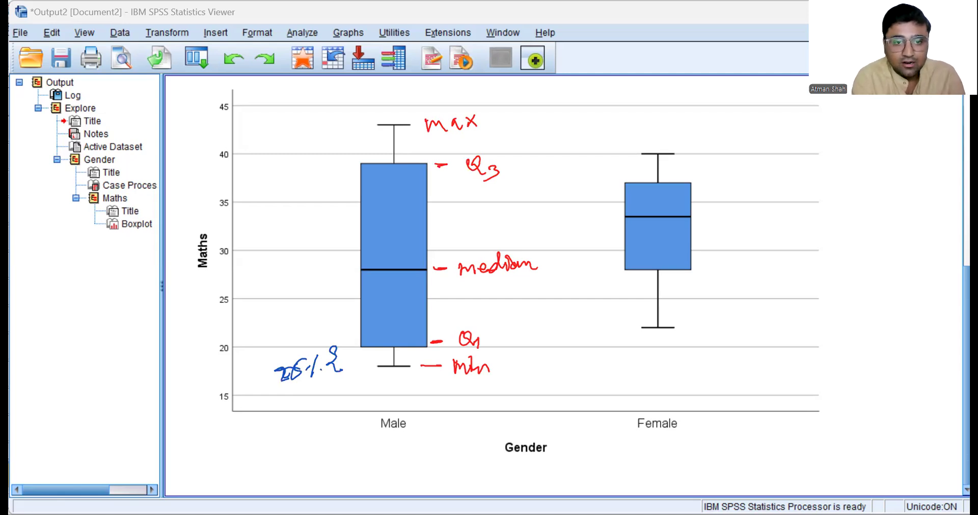
pyautogui.moveTo(320, 278)
pyautogui.mouseDown()
pyautogui.moveTo(303, 330)
pyautogui.moveTo(312, 332)
pyautogui.mouseUp()
pyautogui.moveTo(250, 329); pyautogui.dragTo(260, 342)
pyautogui.moveTo(258, 327)
pyautogui.mouseDown()
pyautogui.moveTo(268, 336)
pyautogui.moveTo(275, 325)
pyautogui.mouseUp()
pyautogui.click(278, 331)
pyautogui.moveTo(294, 326); pyautogui.dragTo(286, 342)
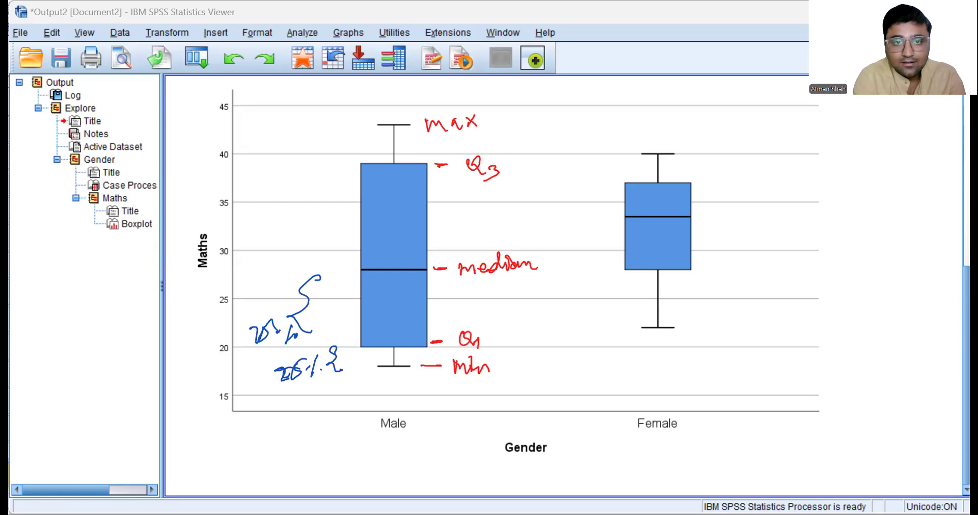
# Bracket the Male median-to-Q3 and Q3-to-max ranges in blue and label each one "25%".
pyautogui.moveTo(306, 178)
pyautogui.mouseDown()
pyautogui.moveTo(318, 174)
pyautogui.moveTo(314, 253)
pyautogui.mouseUp()
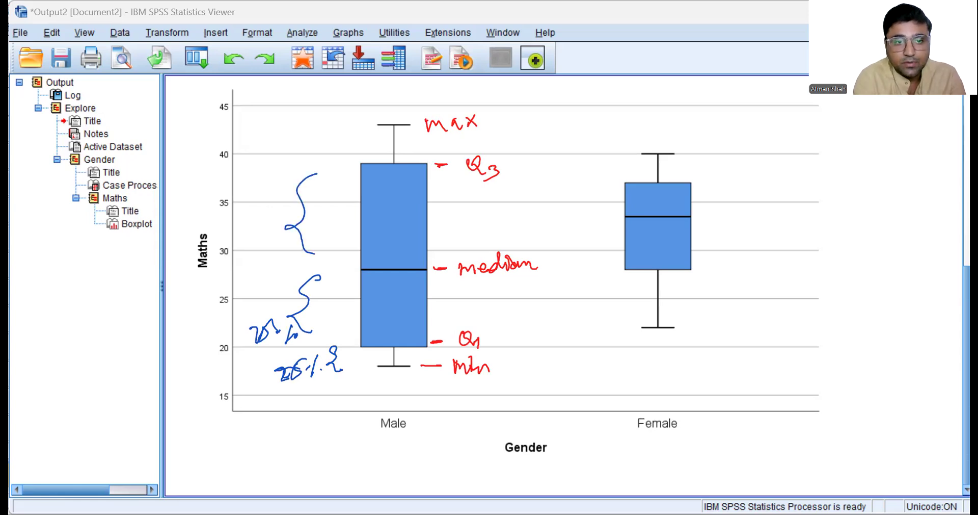
pyautogui.moveTo(243, 234); pyautogui.dragTo(257, 244)
pyautogui.moveTo(267, 227); pyautogui.dragTo(259, 245)
pyautogui.moveTo(264, 229); pyautogui.dragTo(278, 221)
pyautogui.moveTo(278, 236); pyautogui.dragTo(280, 238)
pyautogui.moveTo(286, 240); pyautogui.dragTo(285, 256)
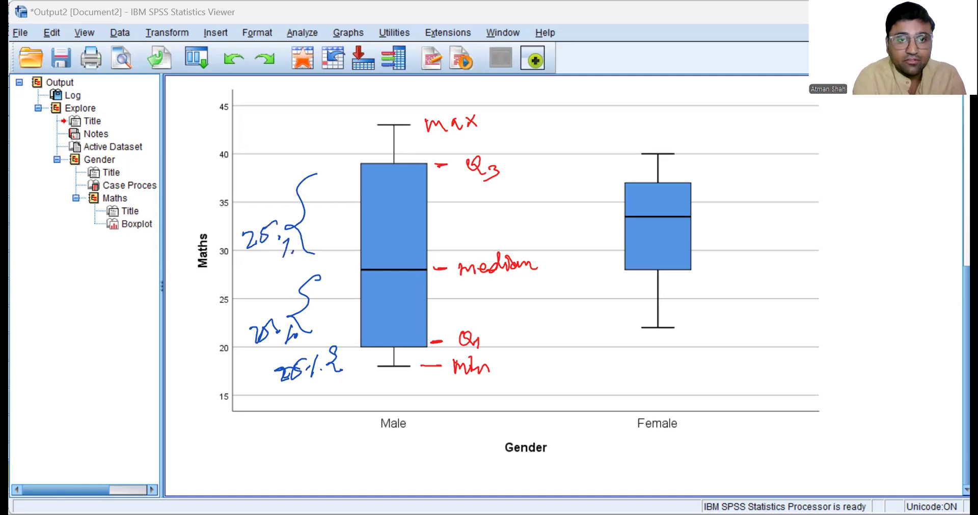
pyautogui.moveTo(300, 121)
pyautogui.mouseDown()
pyautogui.moveTo(290, 146)
pyautogui.moveTo(307, 159)
pyautogui.mouseUp()
pyautogui.moveTo(248, 156)
pyautogui.mouseDown()
pyautogui.moveTo(270, 162)
pyautogui.moveTo(272, 149)
pyautogui.mouseUp()
pyautogui.moveTo(288, 153); pyautogui.dragTo(286, 174)
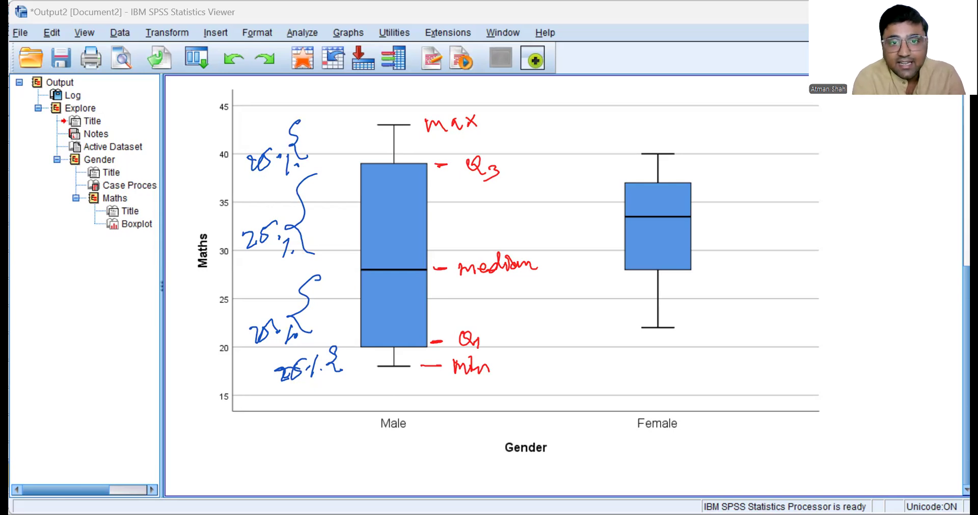
# Circle the handwritten "max" and "min" notes and the Male and Female axis labels in blue.
pyautogui.moveTo(495, 107); pyautogui.dragTo(482, 105)
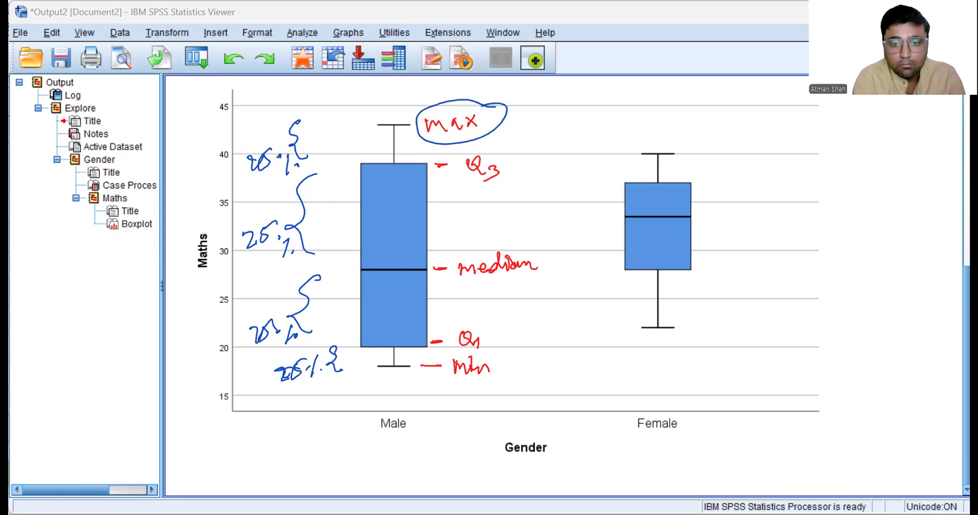
pyautogui.moveTo(456, 351)
pyautogui.mouseDown()
pyautogui.moveTo(473, 355)
pyautogui.moveTo(449, 352)
pyautogui.mouseUp()
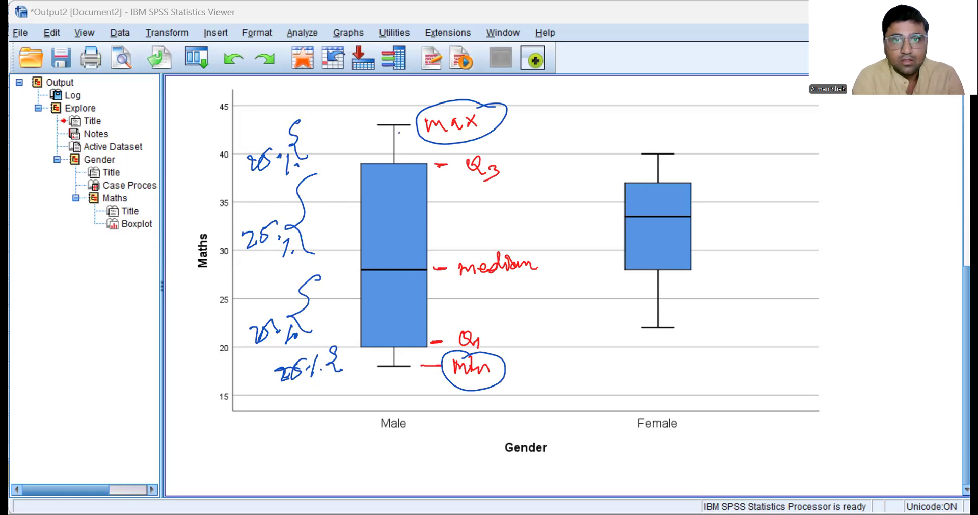
pyautogui.moveTo(388, 408); pyautogui.dragTo(404, 409)
pyautogui.moveTo(652, 405)
pyautogui.mouseDown()
pyautogui.moveTo(681, 398)
pyautogui.moveTo(648, 393)
pyautogui.mouseUp()
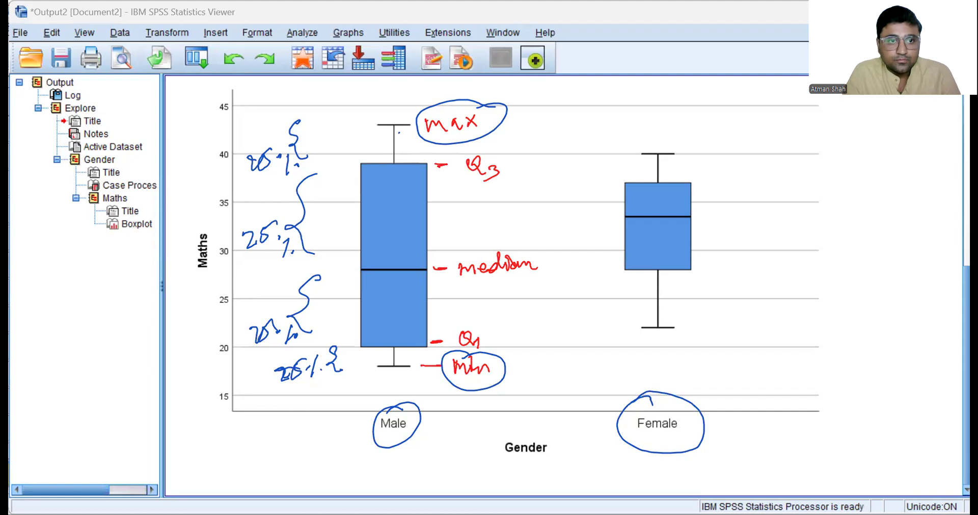
# Recall the simple boxplot definition and generate it with English as the variable, grouped by Gender.
pyautogui.click(197, 58)
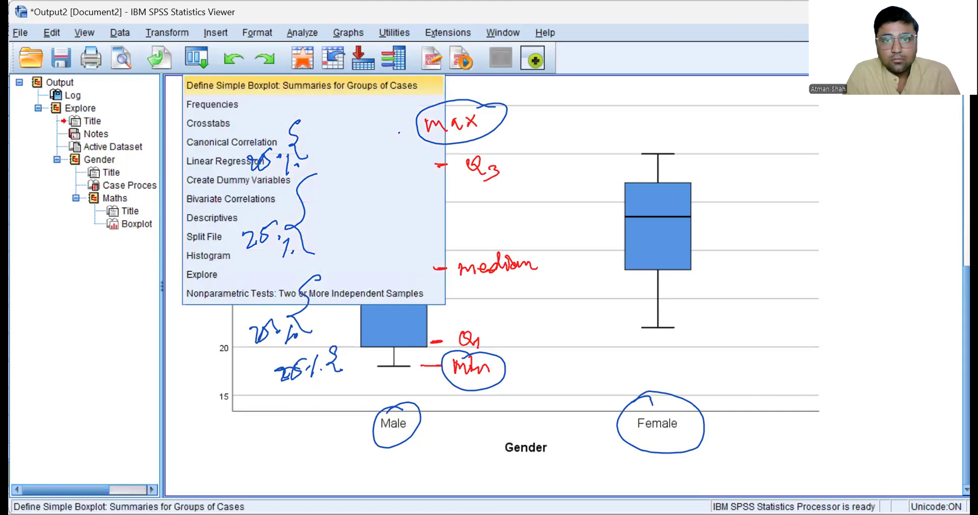
pyautogui.press('Return')
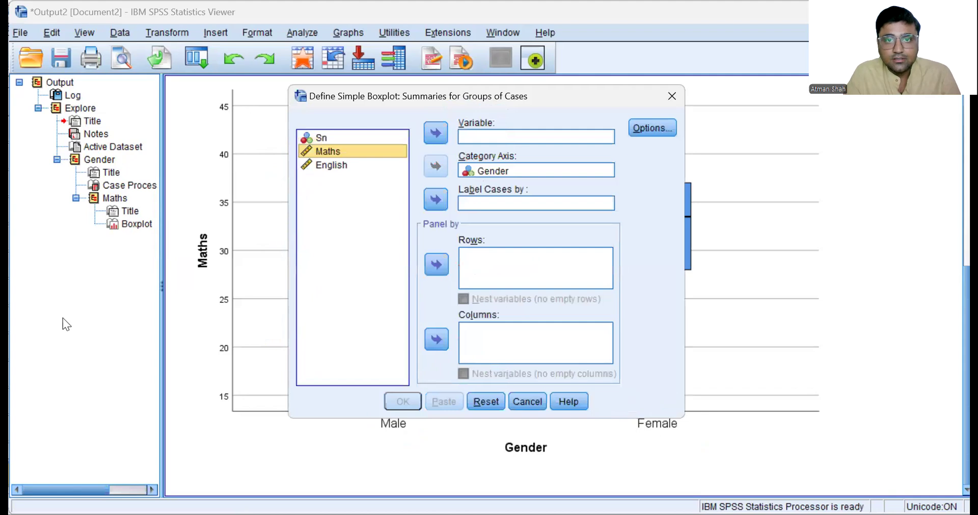
pyautogui.press('Down')
pyautogui.press('Tab')
pyautogui.press('space')
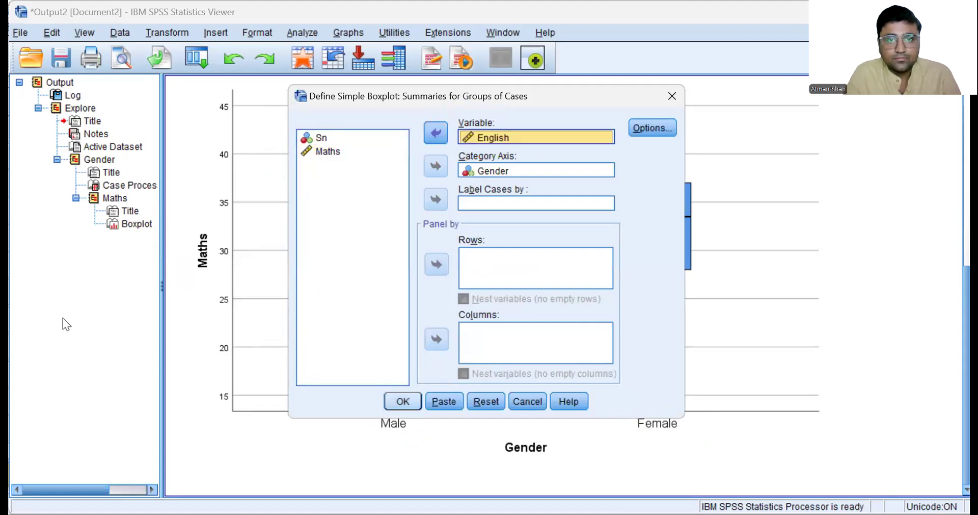
pyautogui.press('Return')
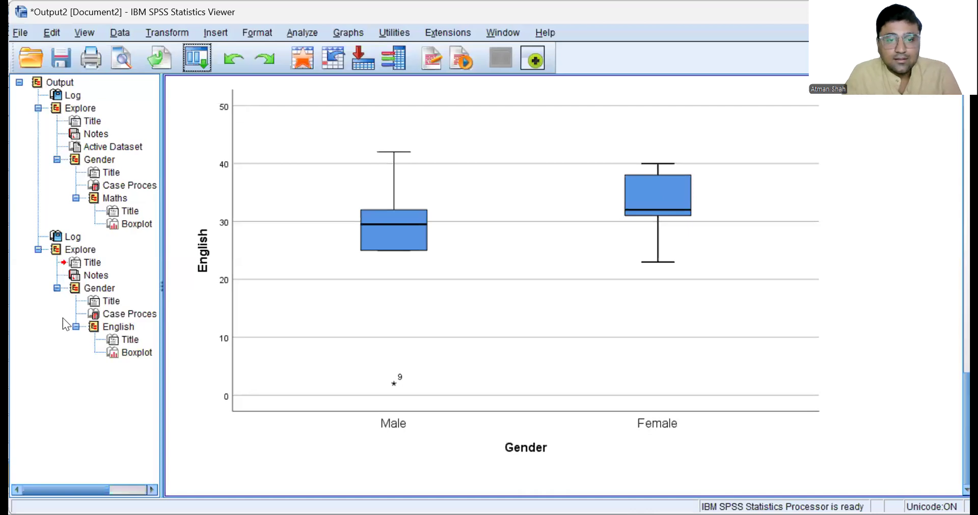
# Circle the outlier labelled 9, underline the Male label, and circle the Male box's lower edge on the English boxplot.
pyautogui.moveTo(406, 364); pyautogui.dragTo(382, 366)
pyautogui.moveTo(383, 433); pyautogui.dragTo(415, 439)
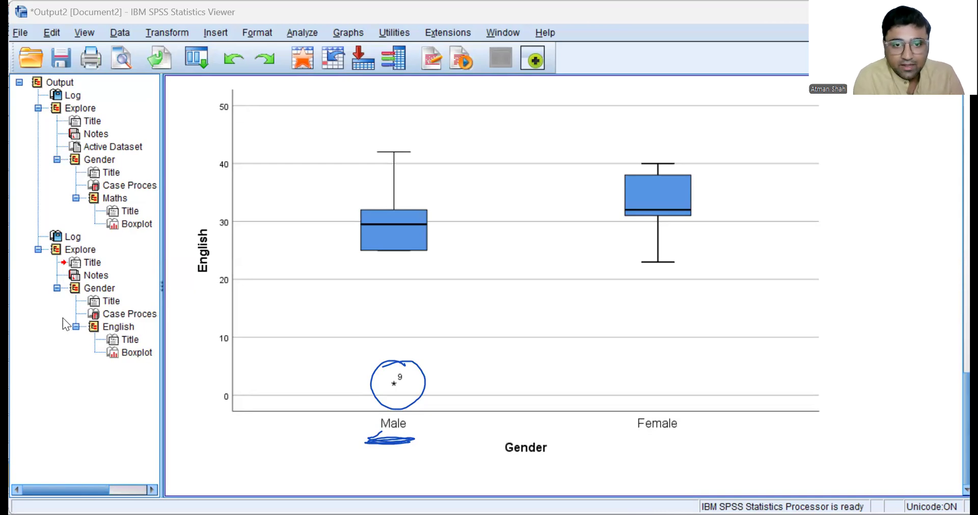
pyautogui.moveTo(373, 249); pyautogui.dragTo(390, 243)
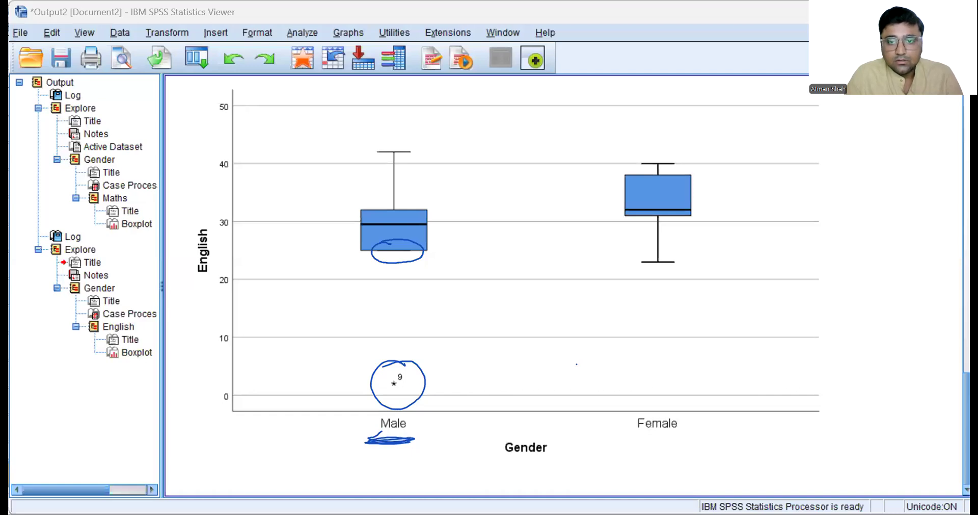
# Switch to the Data Editor and locate the English score of case 9.
pyautogui.hotkey('alt', 'Tab')
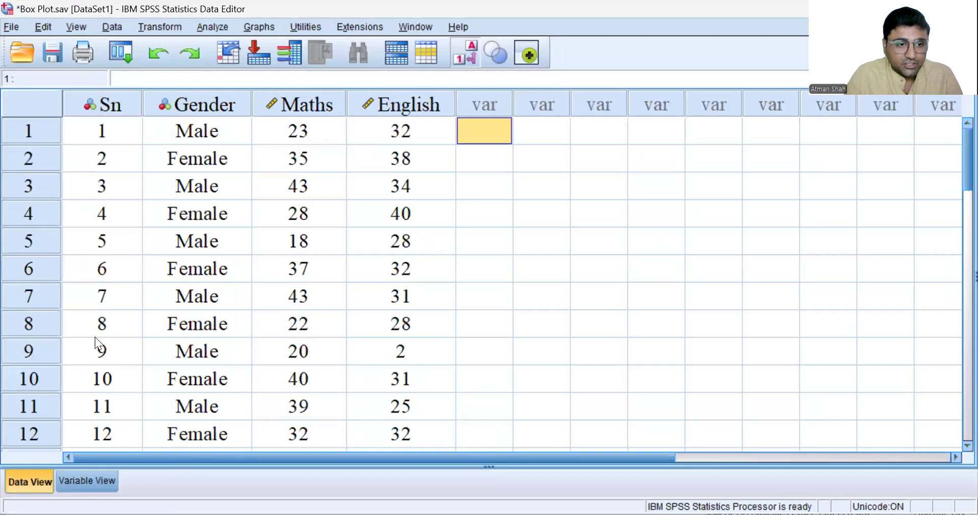
pyautogui.click(28, 349)
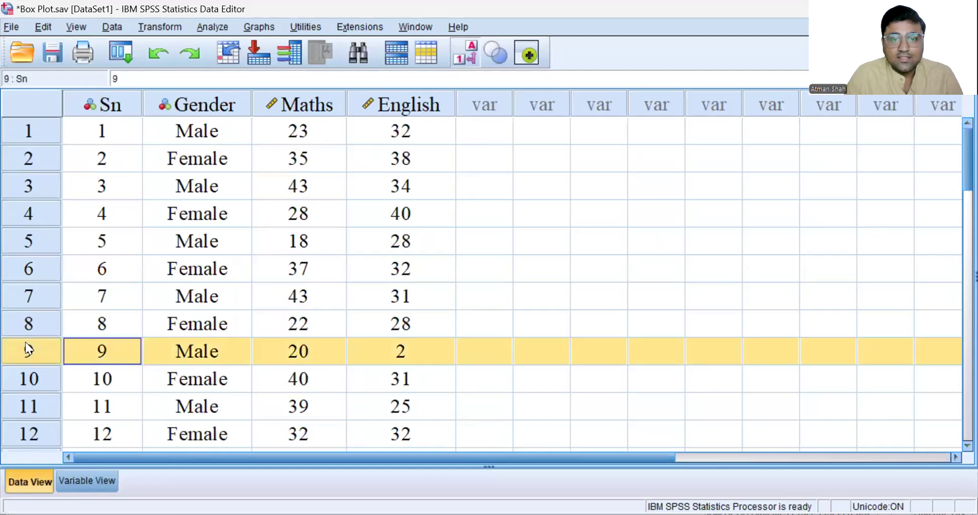
pyautogui.press('Right')
pyautogui.press('Right')
pyautogui.press('Right')
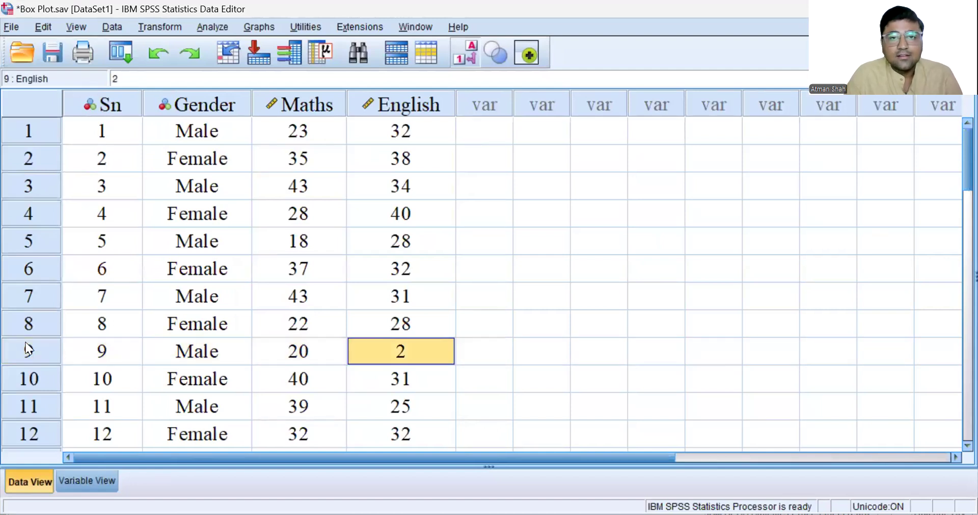